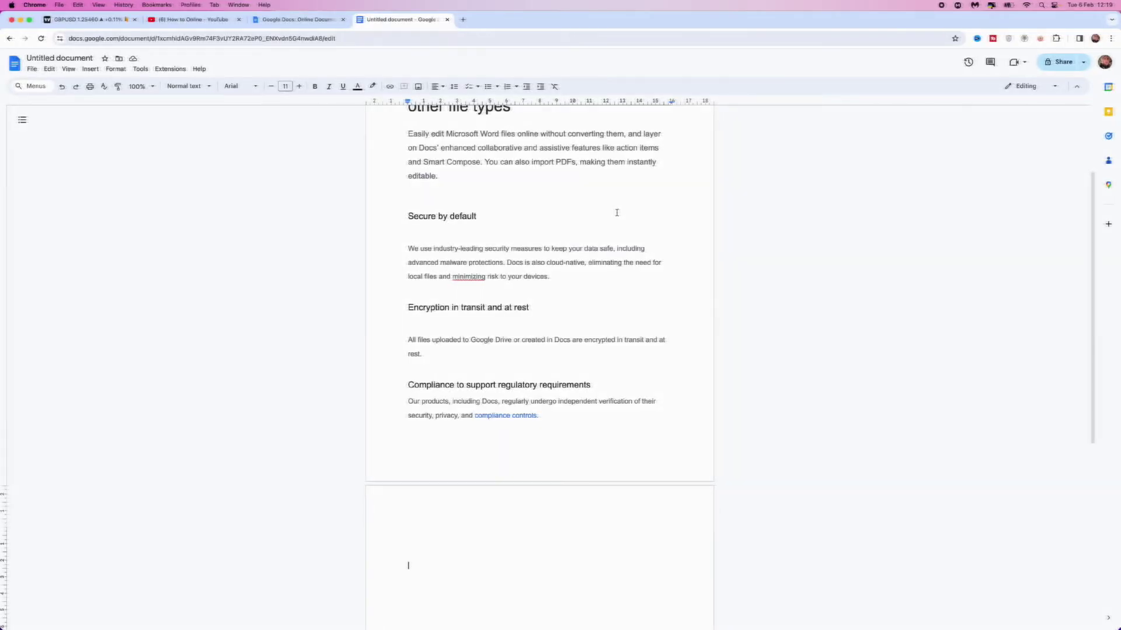
scroll(616, 263, down, 4)
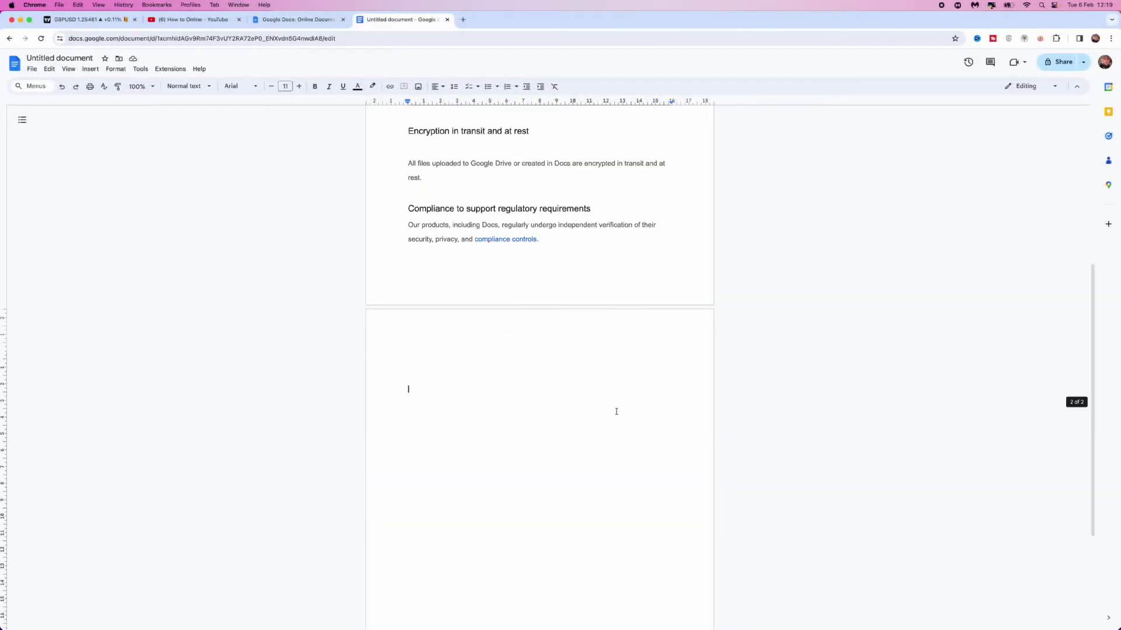
Step: Try deleting the empty lines on the blank second page, then undo the deletion
drag(439, 399, 391, 327)
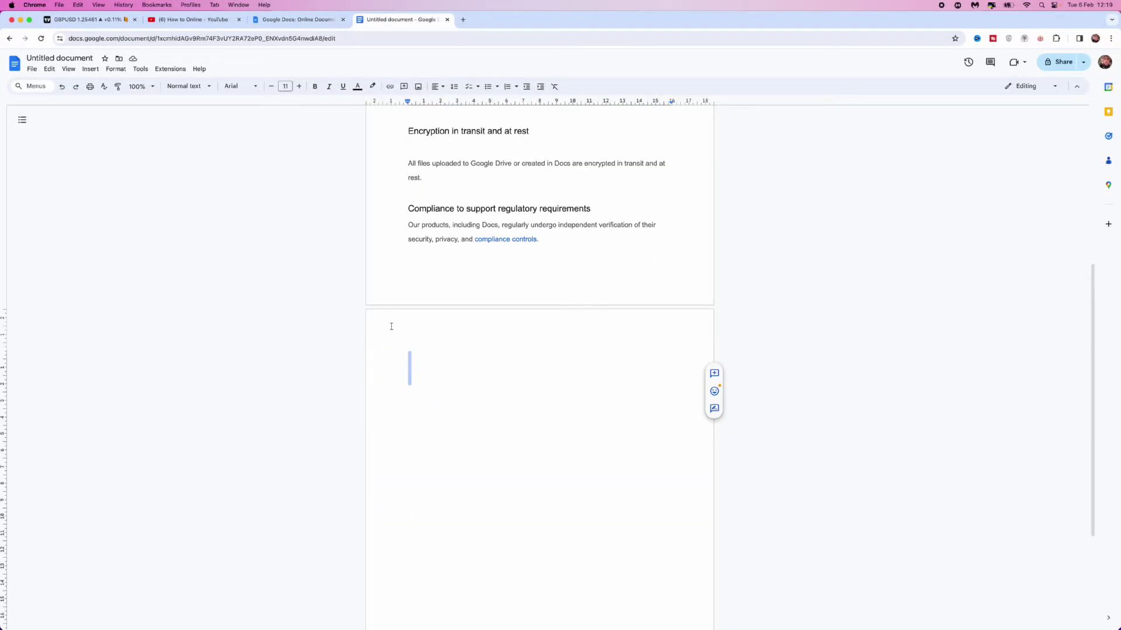
key(BackSpace)
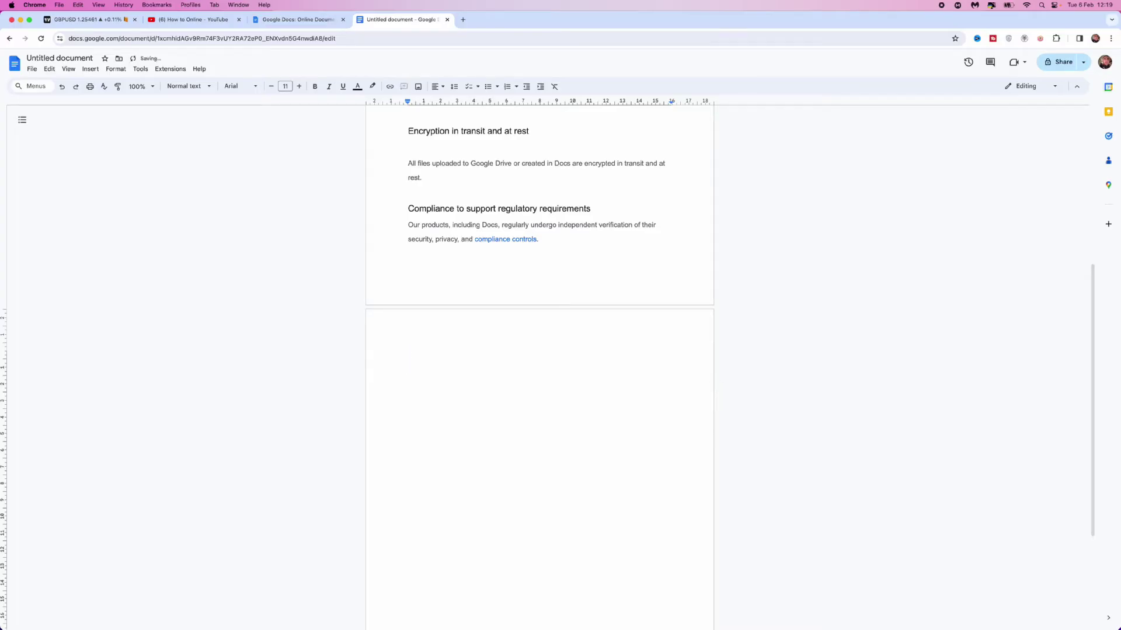
key(BackSpace)
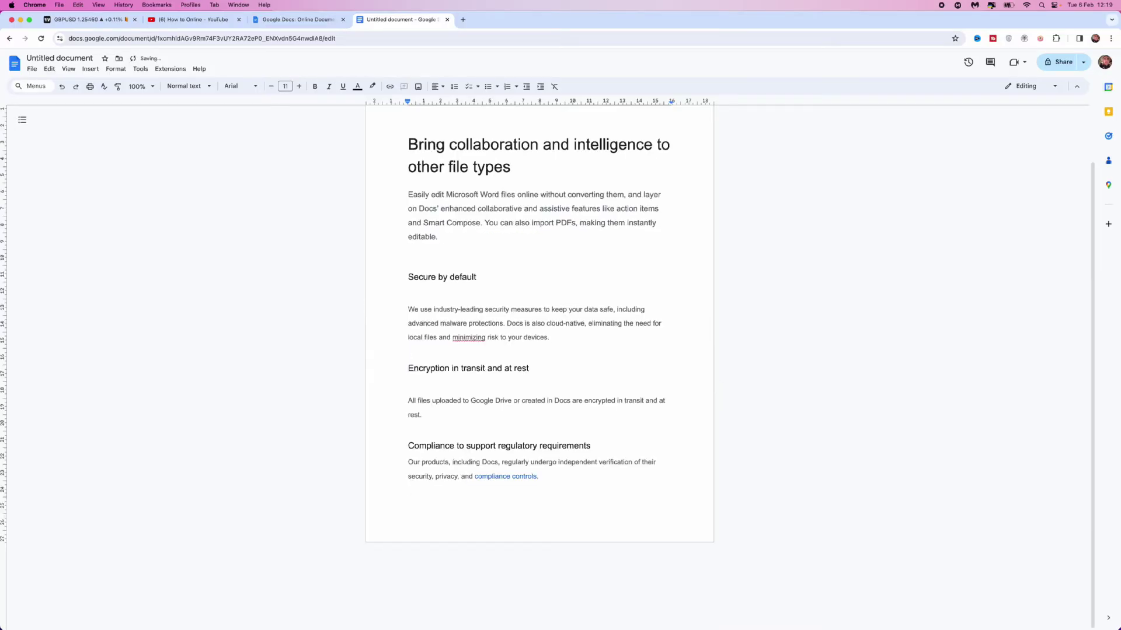
key(ctrl+z)
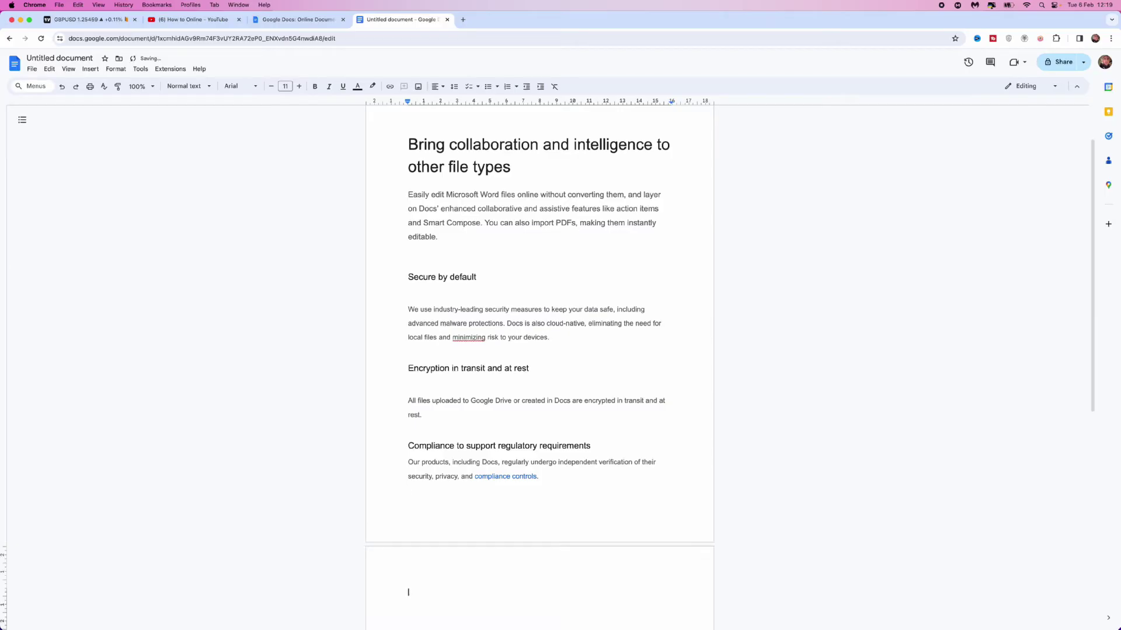
scroll(372, 404, up, 3)
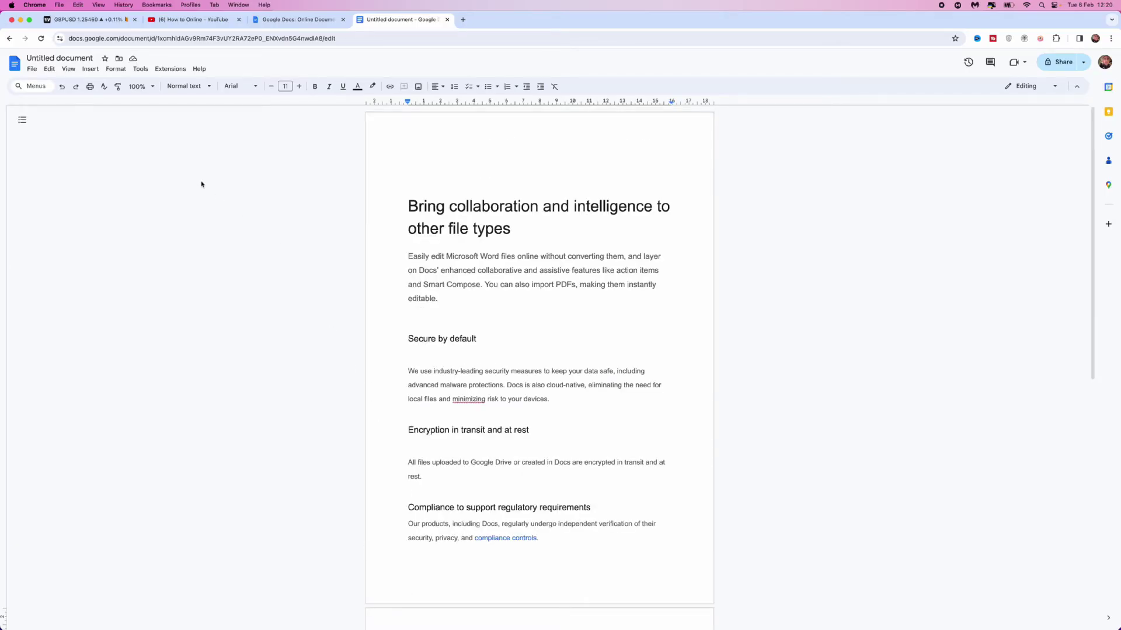
Step: Look at the custom line and paragraph spacing settings, then cancel without changes
click(116, 69)
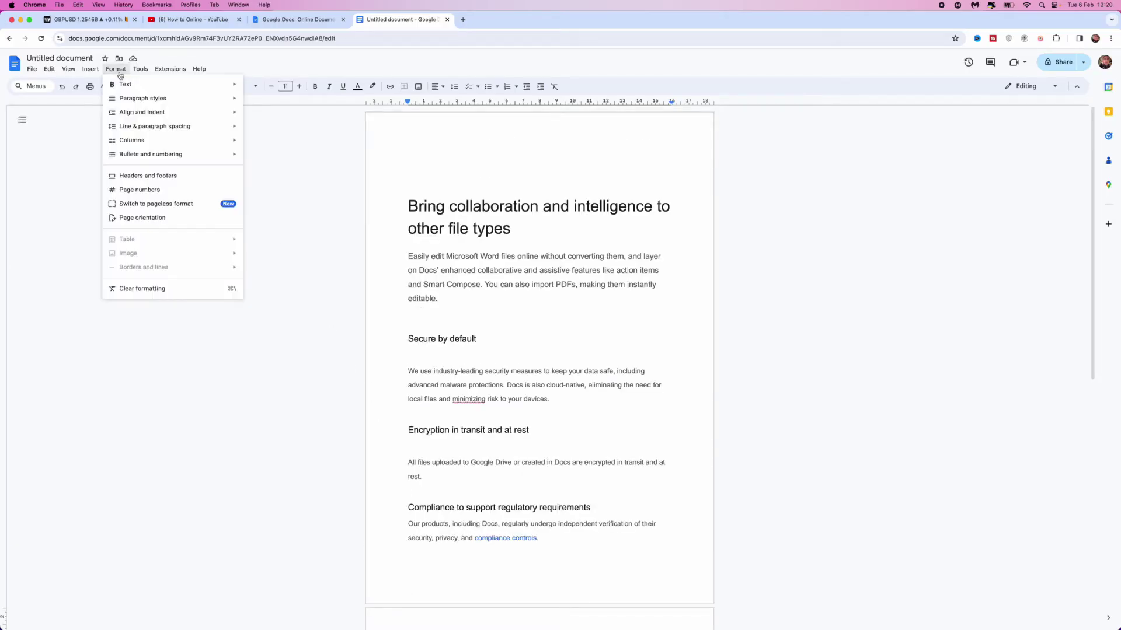
mouse_move(154, 126)
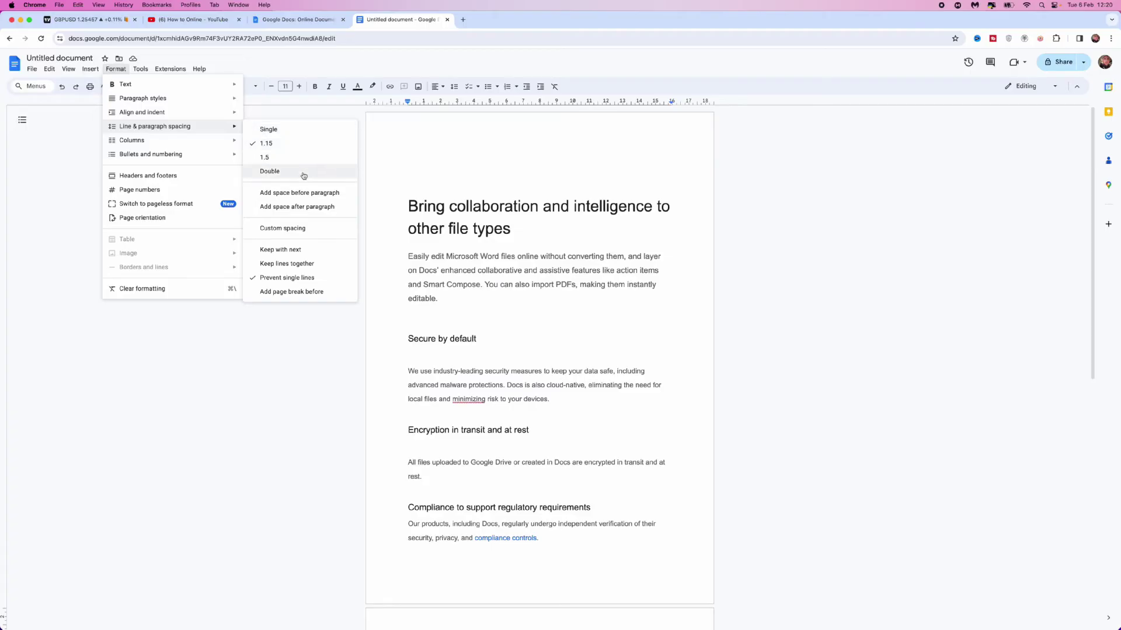
click(282, 227)
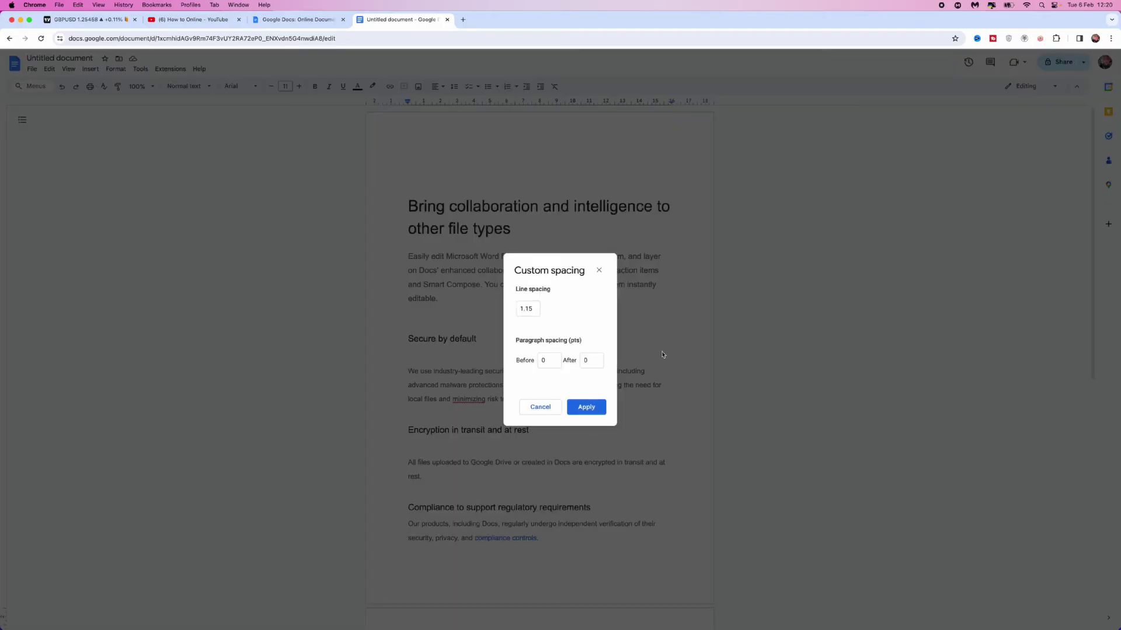
click(534, 308)
key(BackSpace)
key(BackSpace)
key(BackSpace)
click(540, 407)
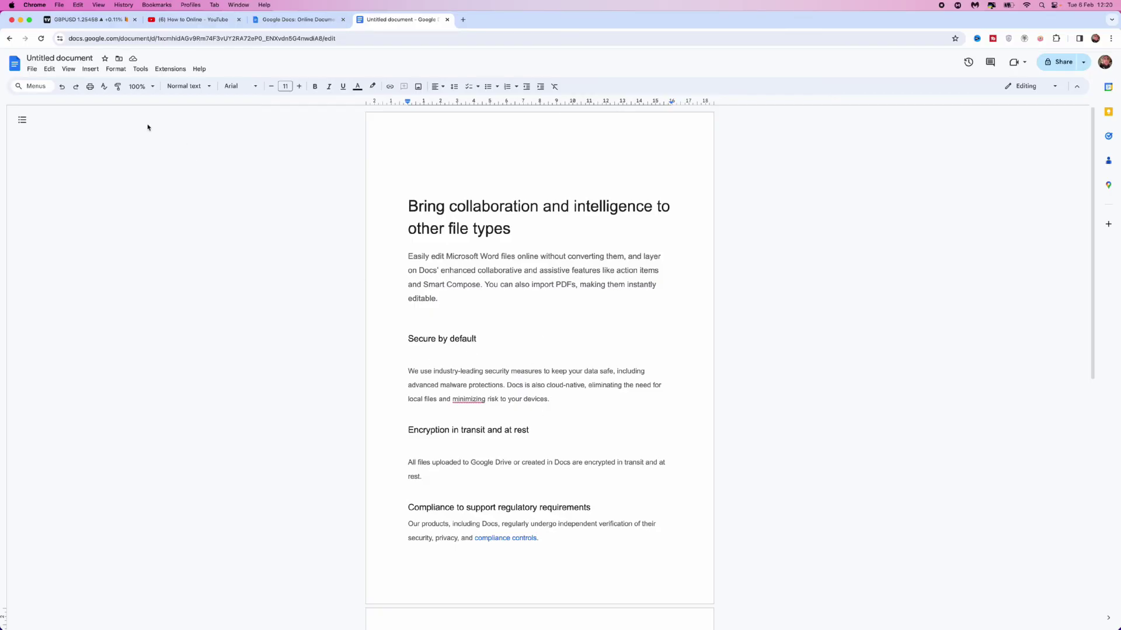
Step: Set the bottom margin to 0.05 in Page setup and apply it
click(32, 68)
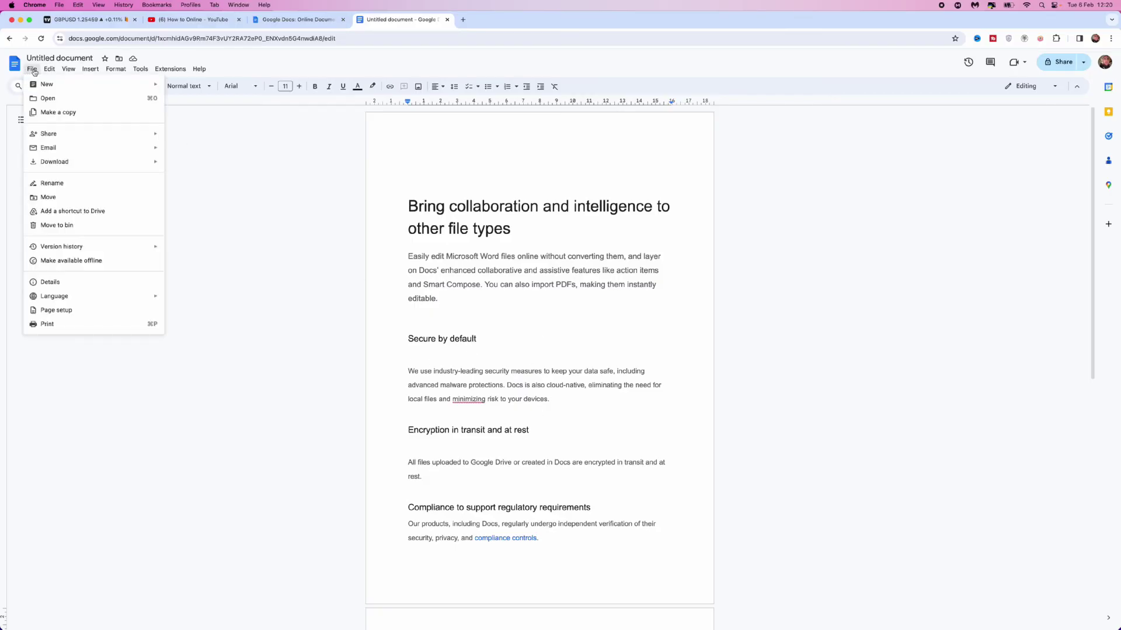
click(72, 312)
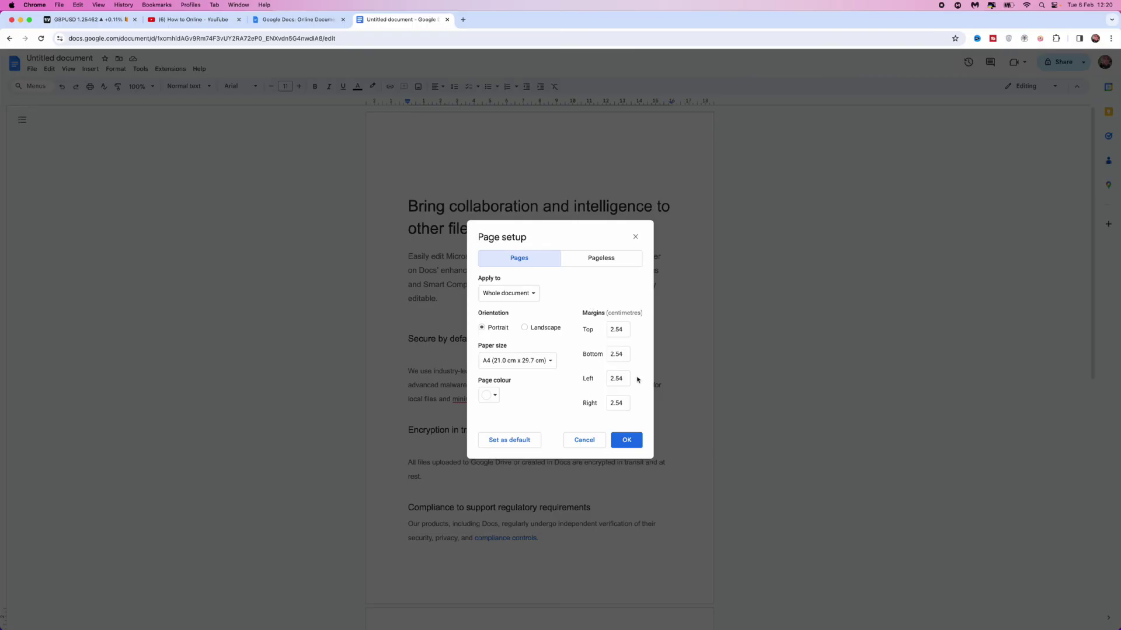
double_click(593, 354)
click(618, 354)
text(.05)
click(626, 441)
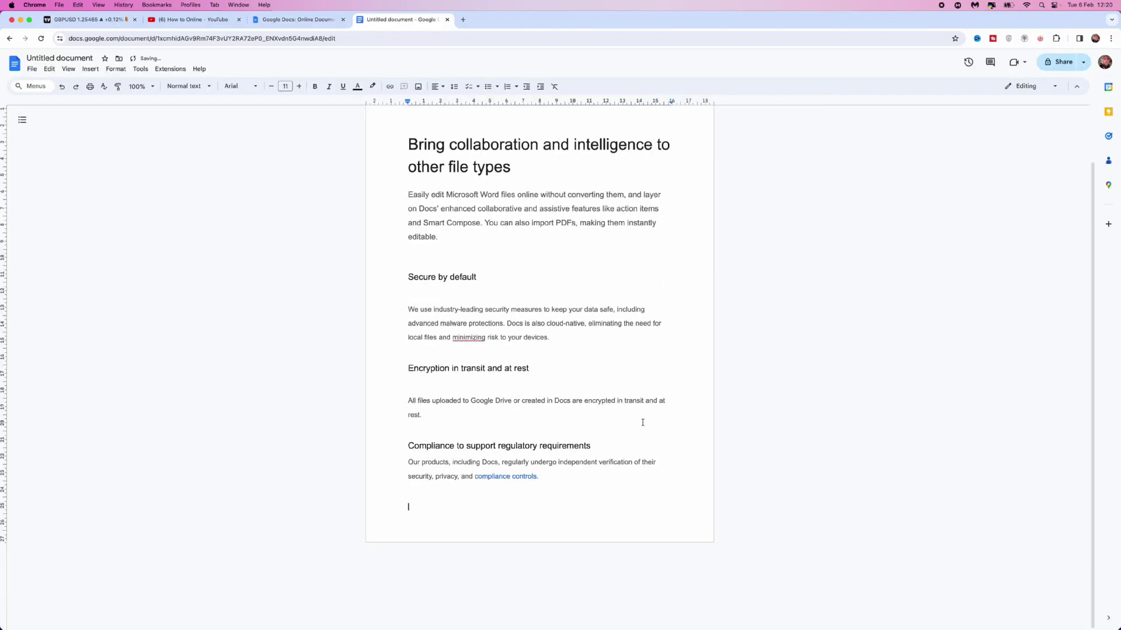